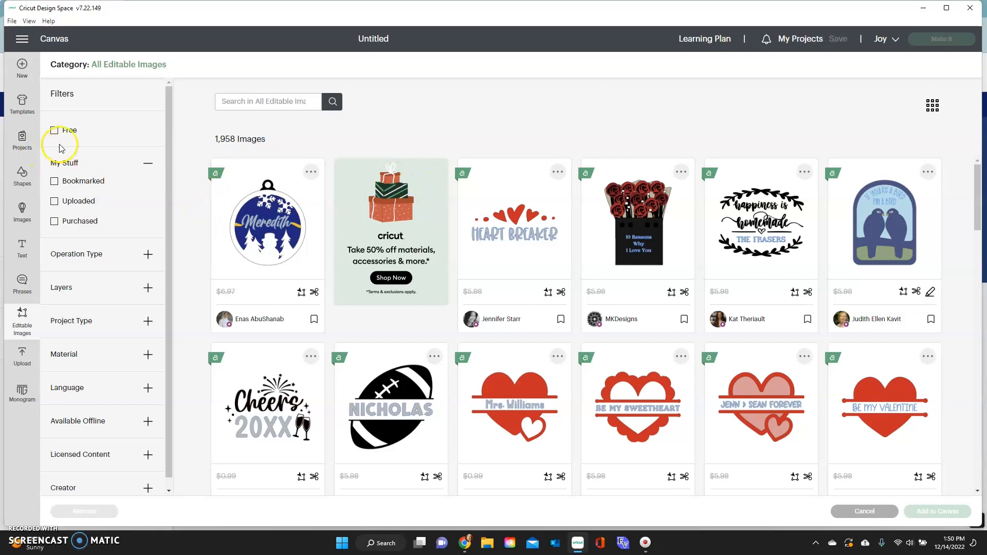
Filter the editable images to free ones, browse the available designs and remove the filter
left_click(55, 131)
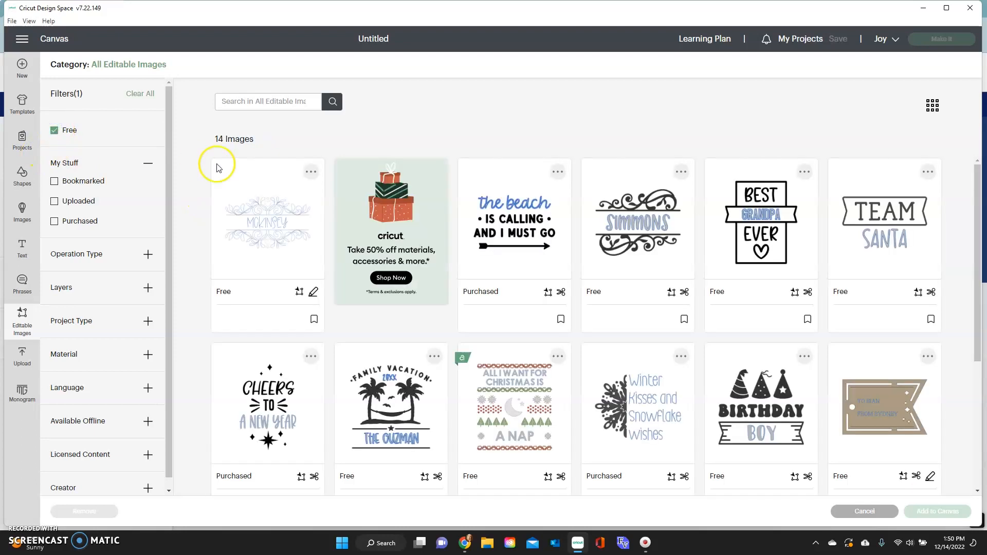
scroll(263, 233, "down", 2)
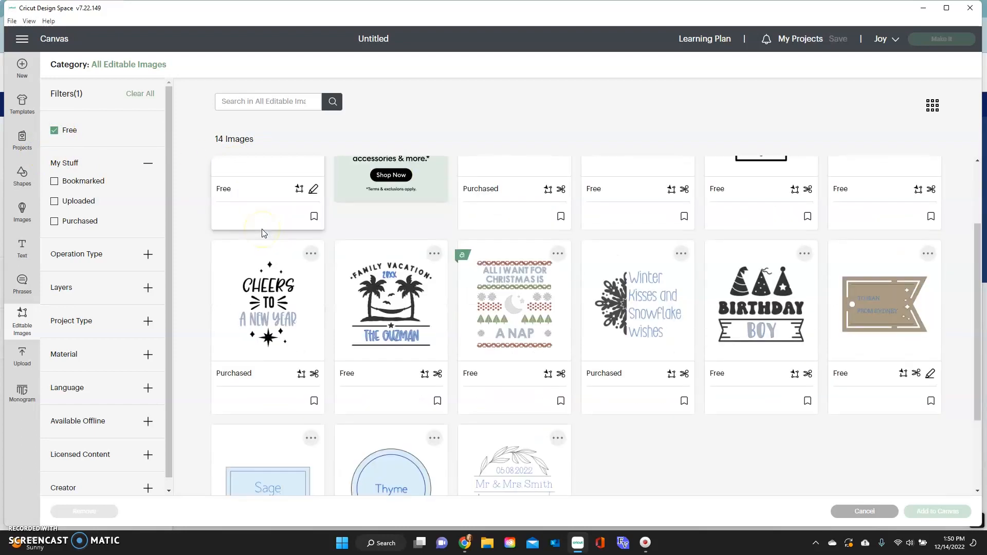
scroll(263, 233, "up", 2)
scroll(263, 232, "down", 2)
scroll(323, 302, "down", 2)
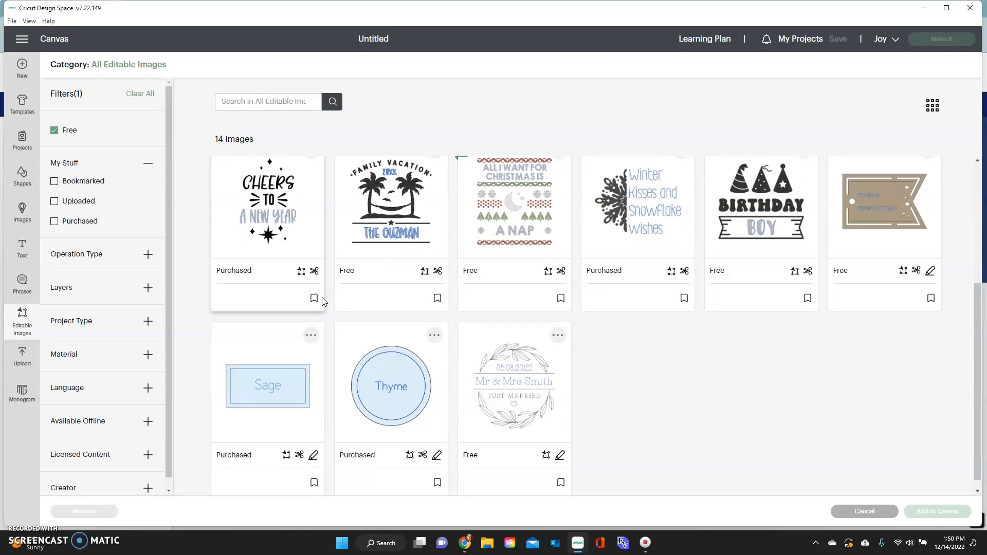
scroll(323, 302, "up", 3)
scroll(323, 302, "down", 3)
scroll(323, 302, "up", 3)
left_click(54, 132)
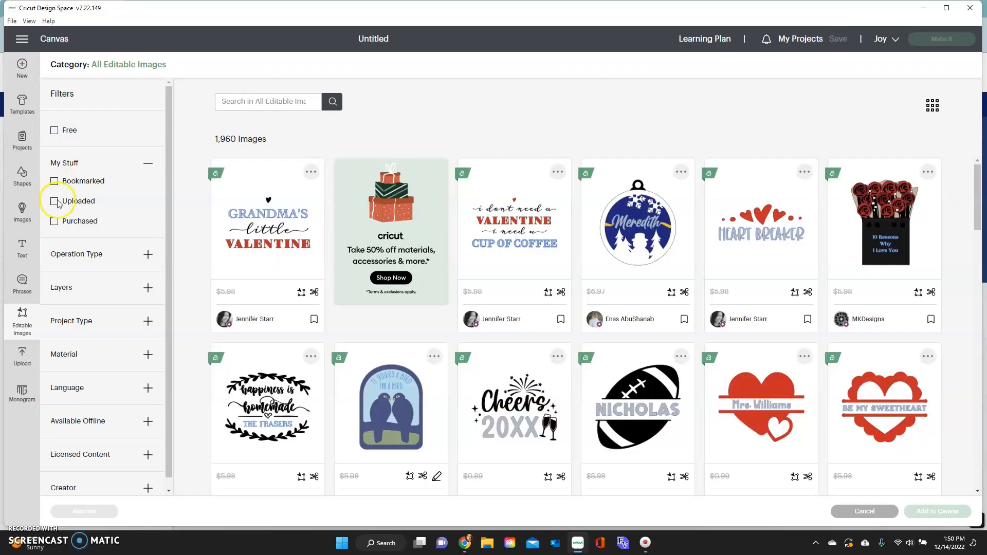
Expand the Operation Type, Layers and Project Type filters to examine their options
left_click(148, 258)
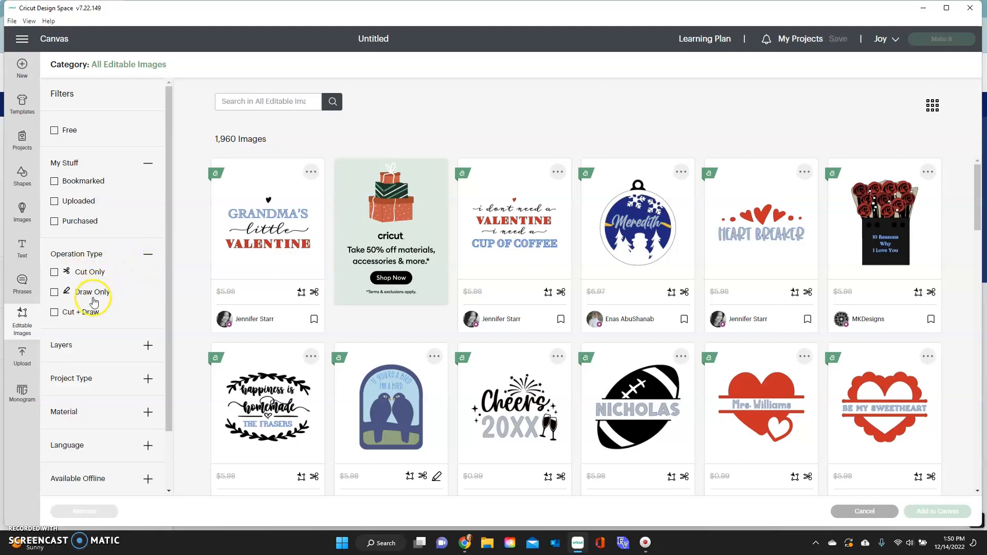
left_click(148, 345)
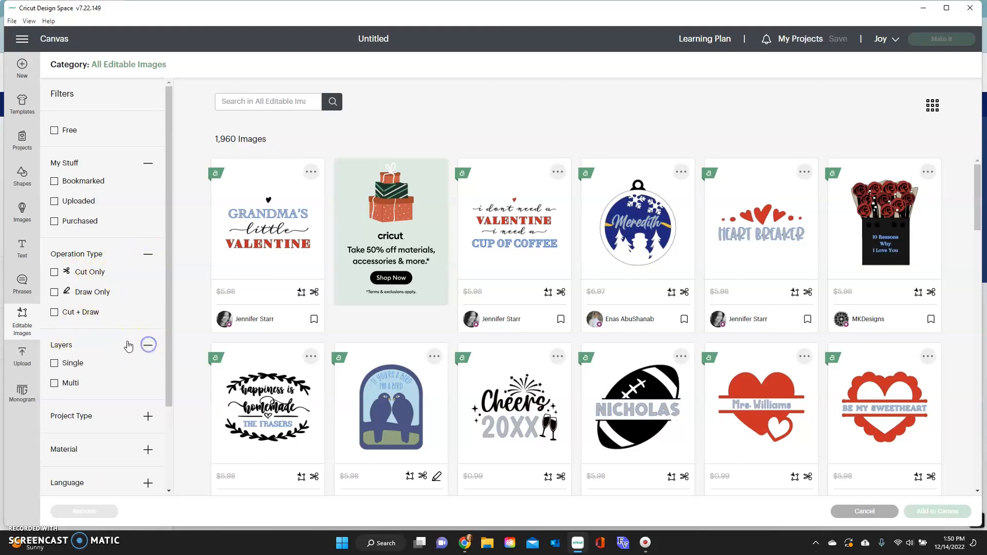
scroll(98, 379, "down", 2)
left_click(149, 312)
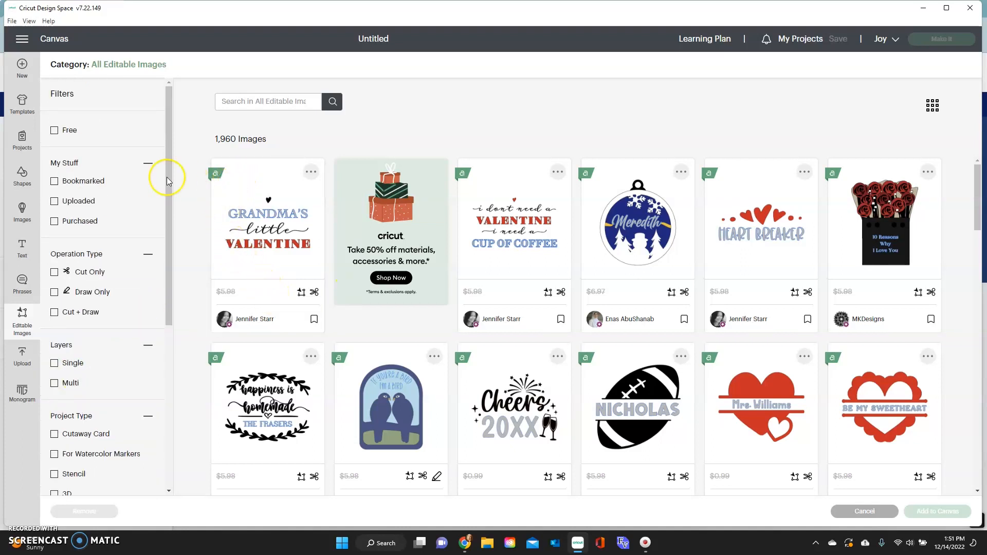
Filter the editable images to free ones and add the flourish name design with hearts to the canvas
left_click(55, 130)
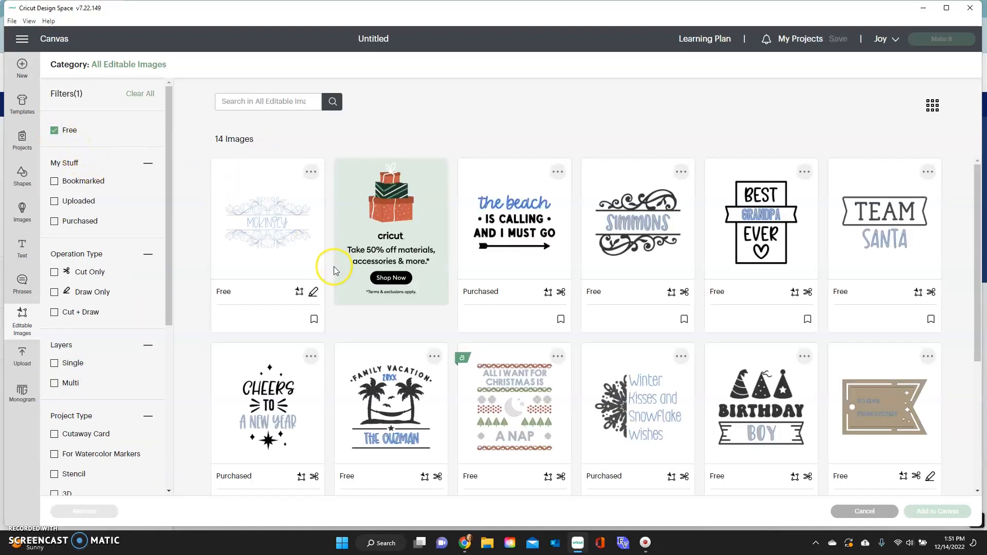
left_click(269, 232)
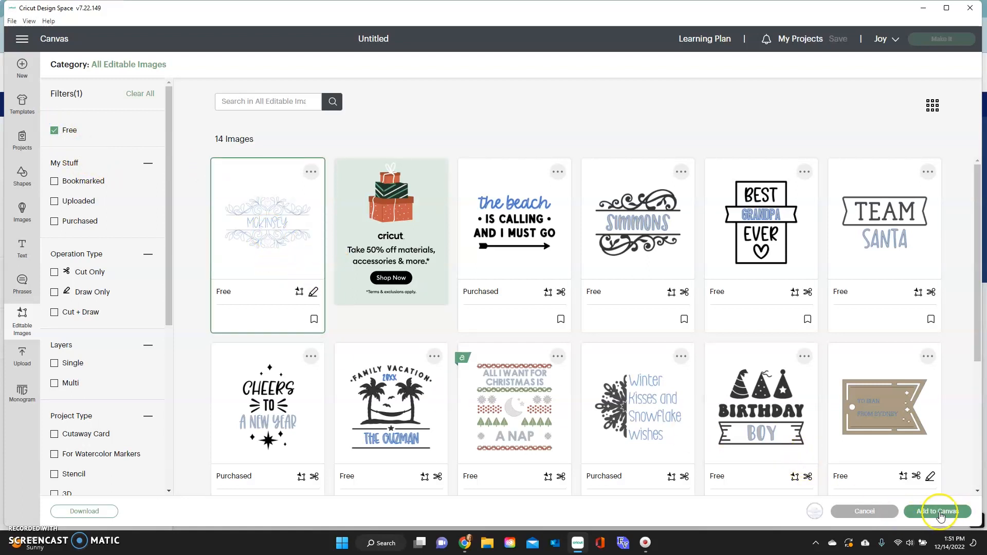
left_click(938, 512)
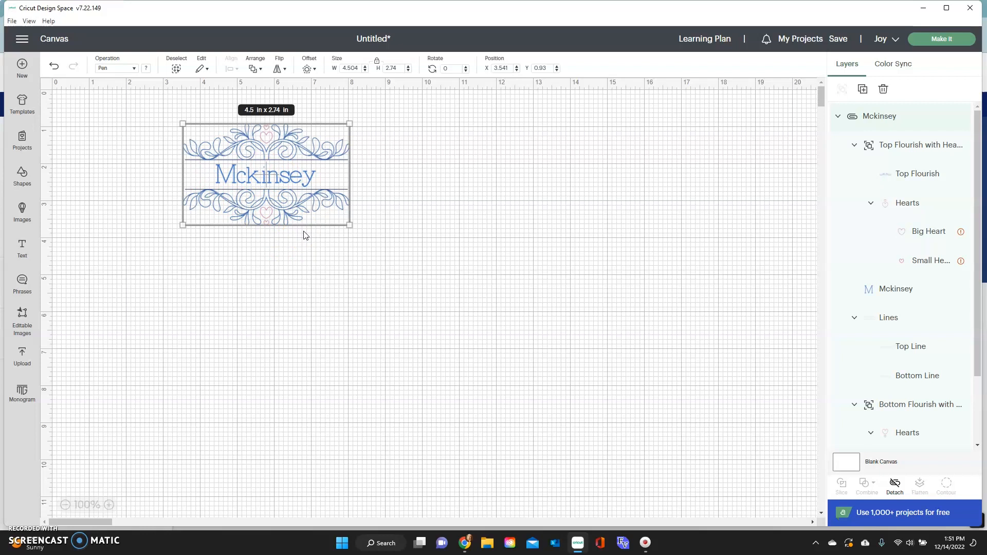
Set the whole flourish design to the Pen operation
left_click(135, 69)
left_click(112, 128)
left_click(106, 156)
Replace the name in the middle of the flourish design with the desired surname
left_click(261, 176)
double_click(265, 177)
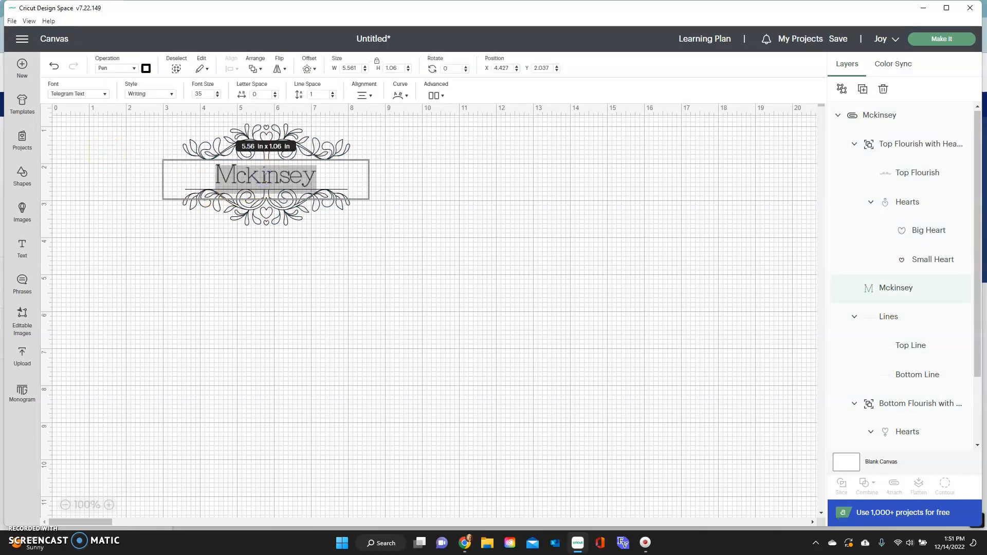
left_click(140, 173)
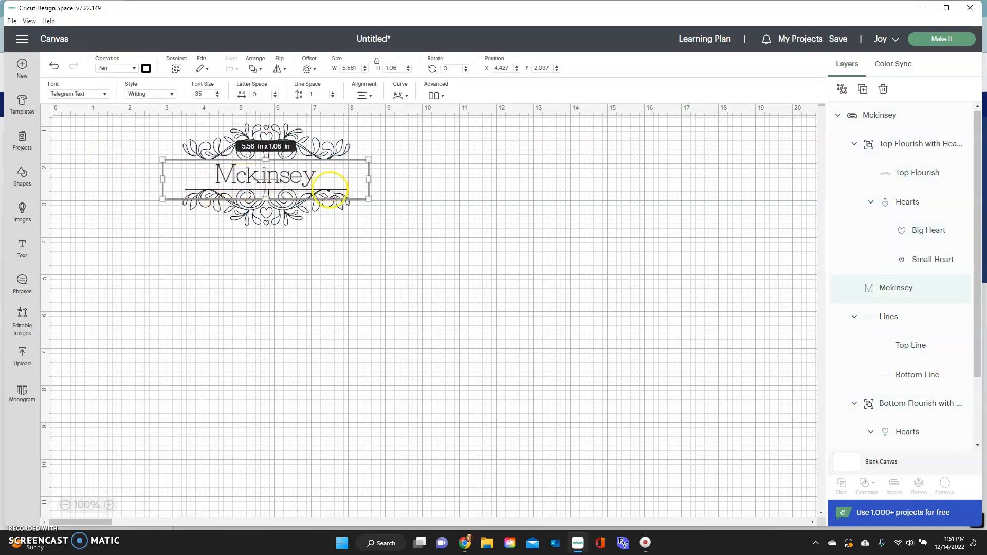
double_click(288, 177)
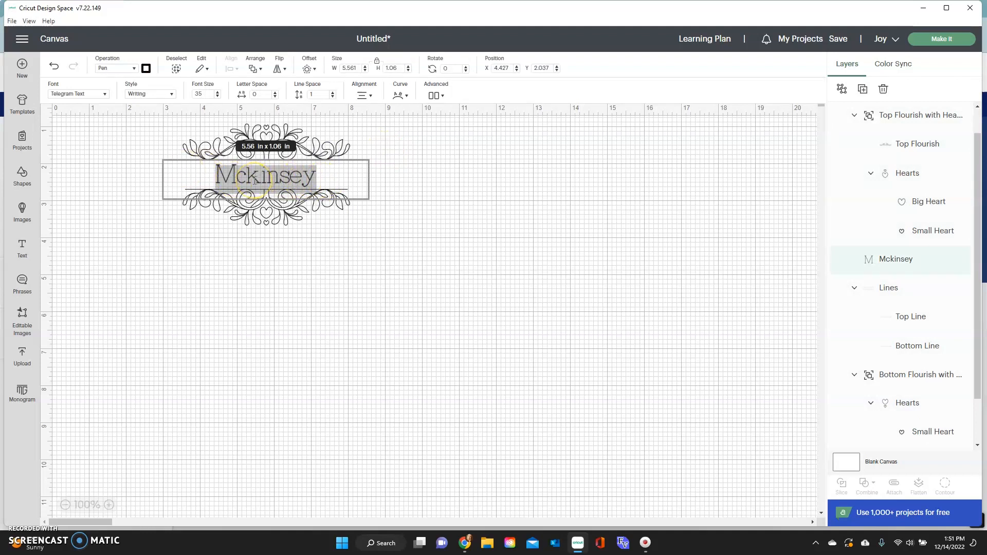
type("Pelzner")
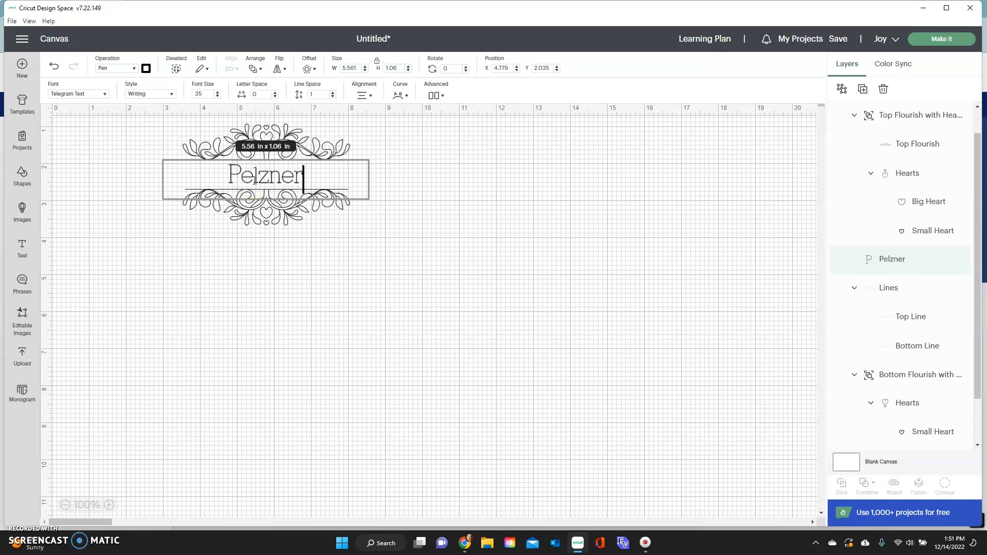
left_click(163, 254)
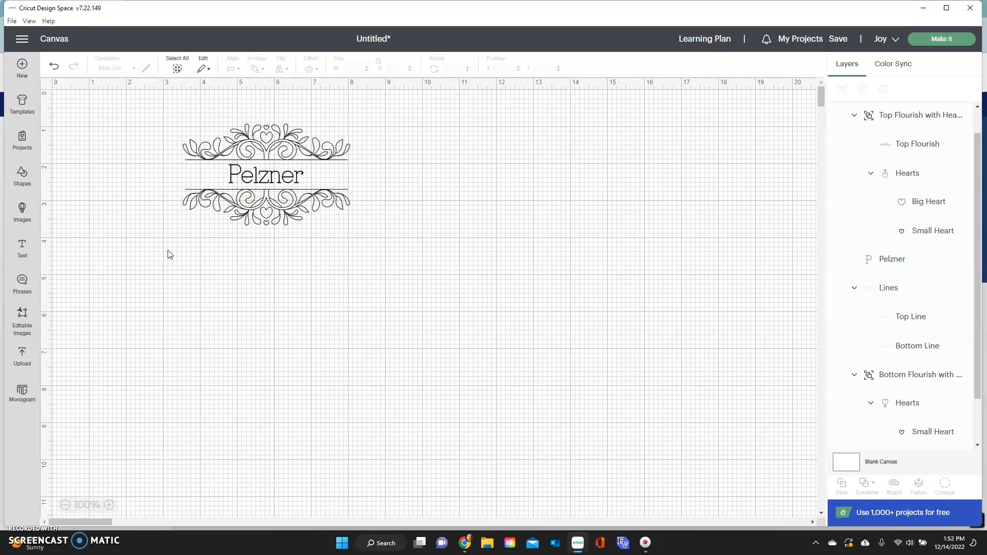
Examine the flourish design's attached layers and the project's material loading options, and return to the canvas
left_click(288, 179)
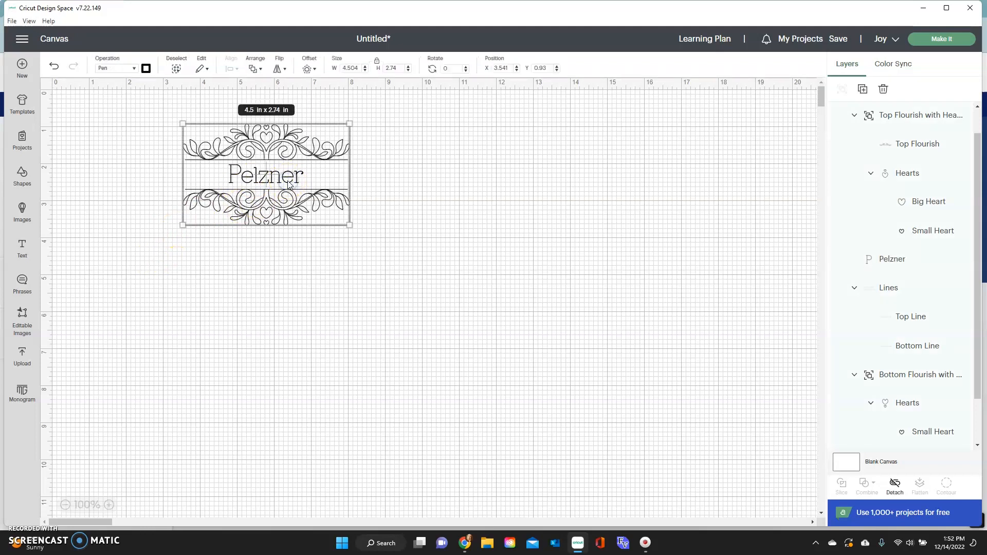
scroll(888, 200, "up", 1)
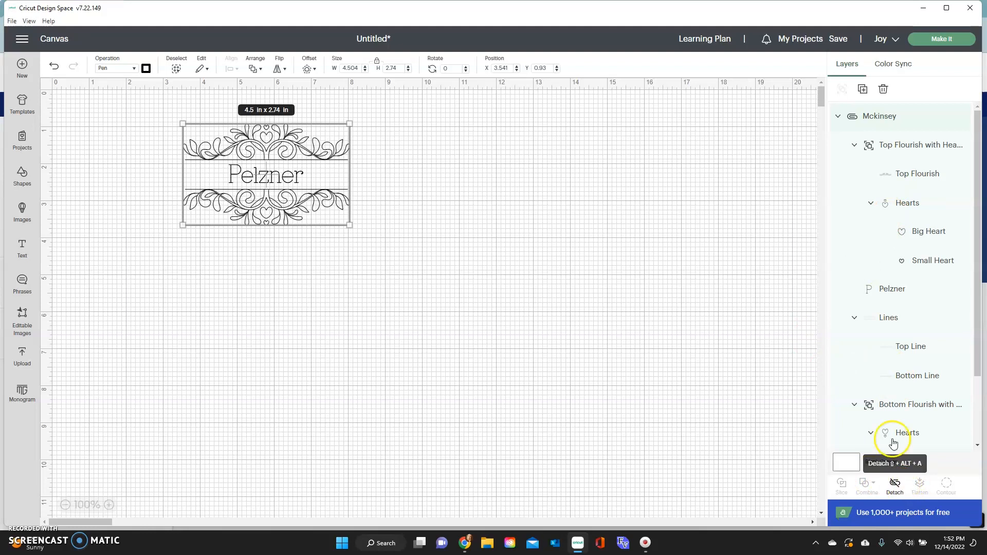
left_click(840, 116)
left_click(840, 117)
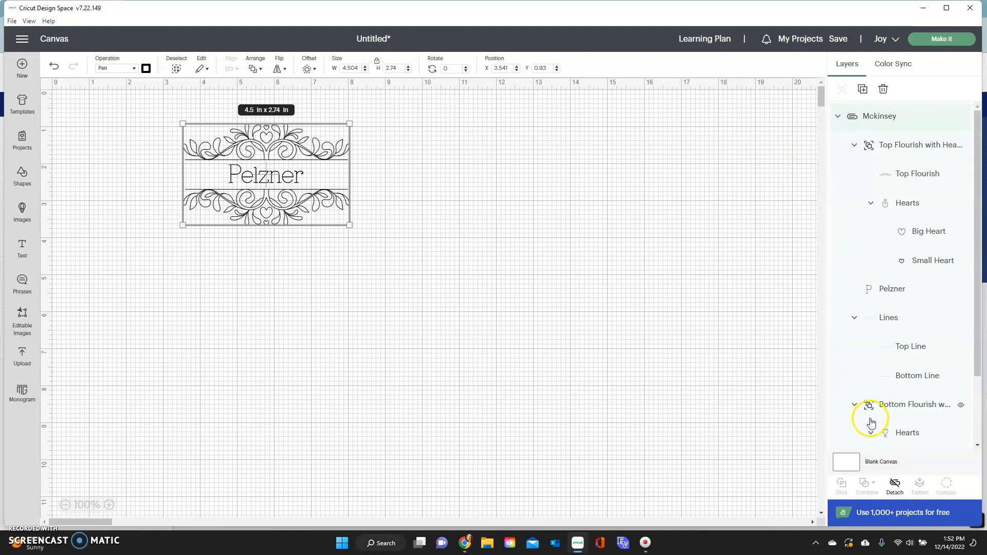
scroll(871, 422, "down", 3)
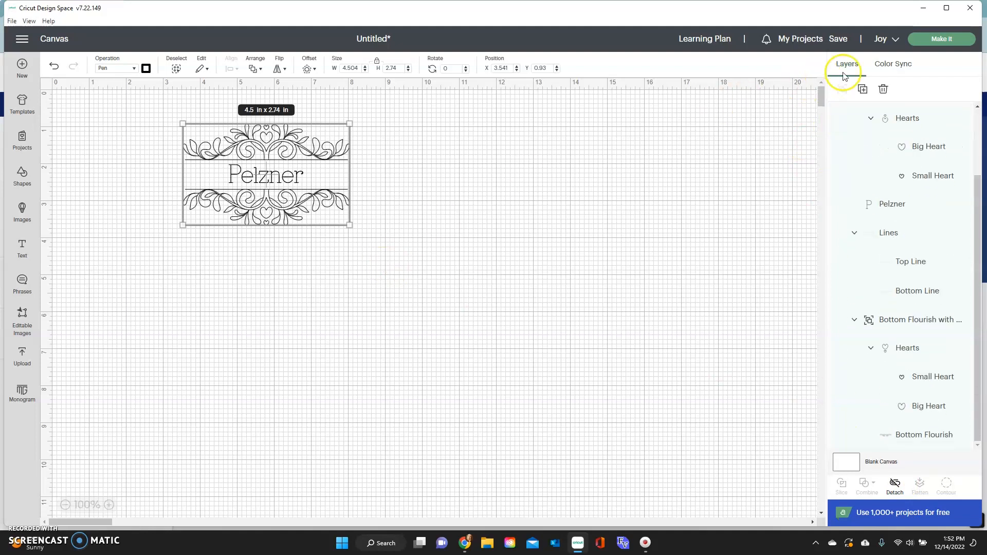
left_click(940, 39)
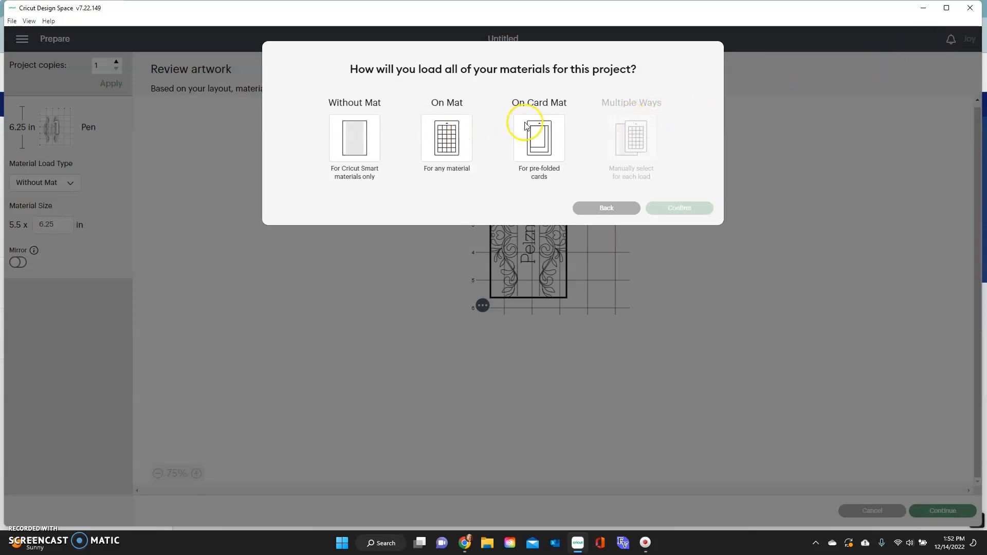
left_click(592, 215)
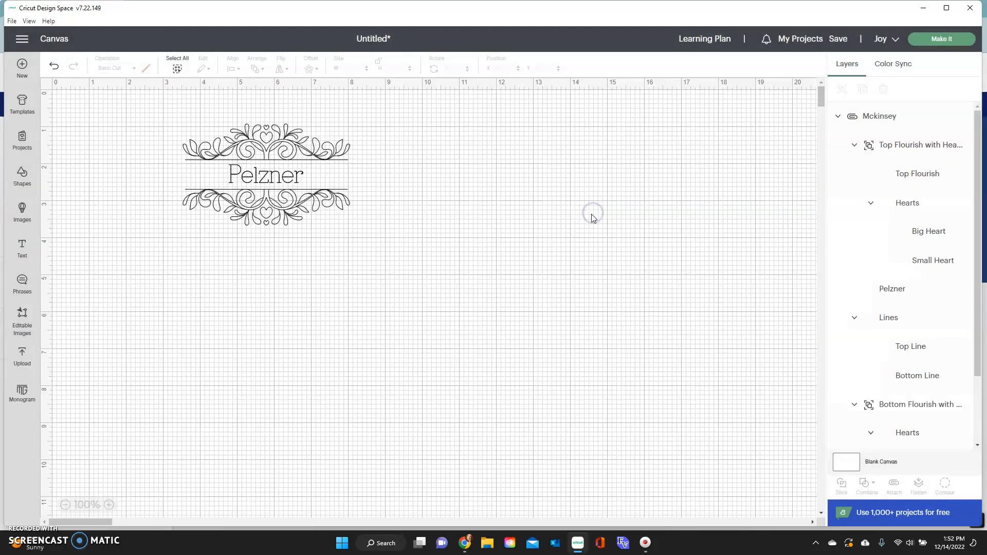
Browse all editable images and search them for "tag"
scroll(431, 219, "up", 3)
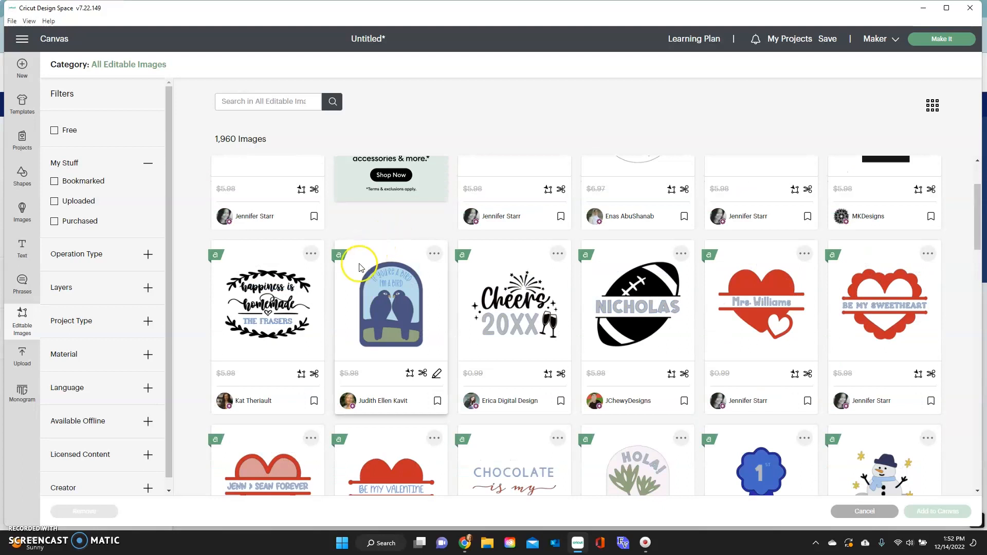
scroll(362, 268, "down", 2)
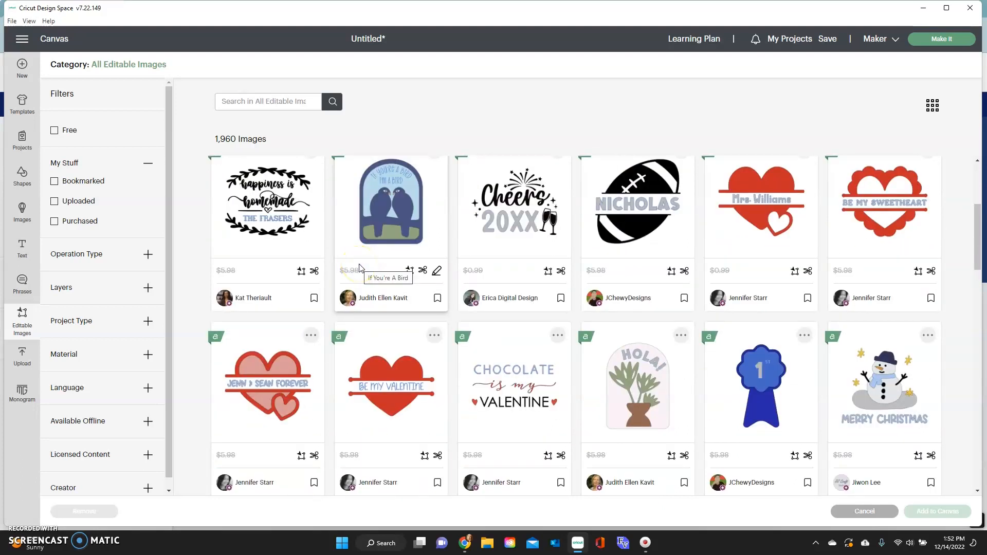
scroll(361, 268, "down", 4)
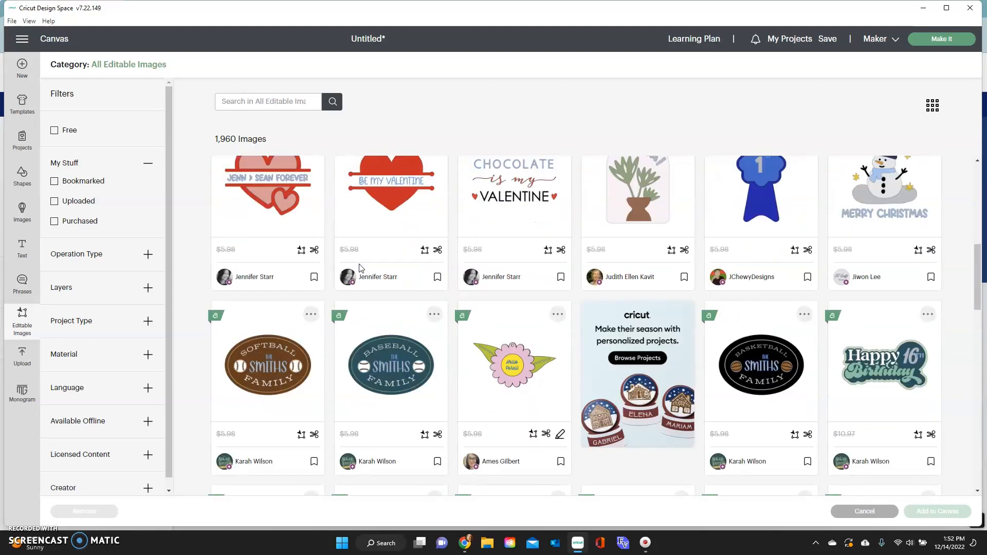
scroll(361, 268, "up", 6)
left_click(278, 101)
type("tag")
key("Return")
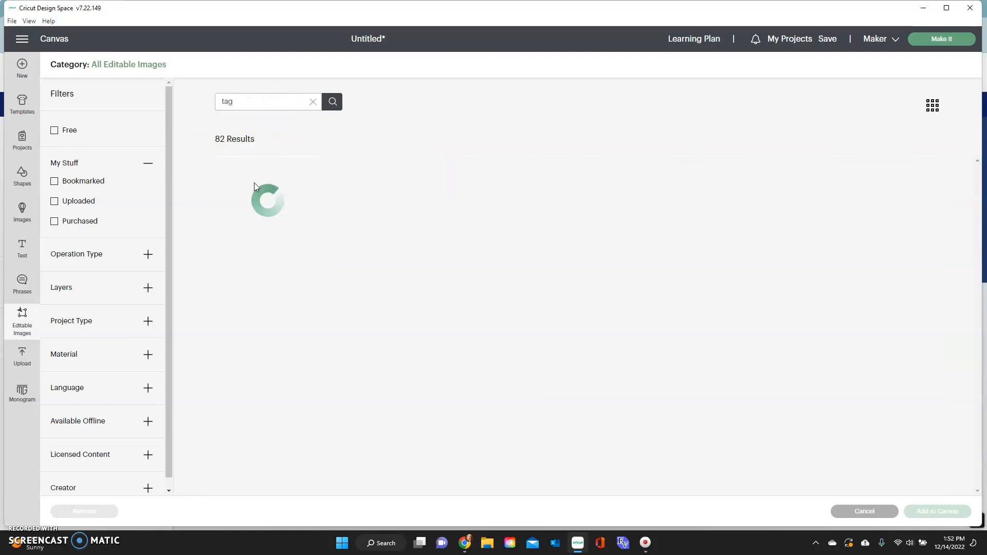
Add the snowman gift tag to the canvas and place it to the right of the flourish design
scroll(221, 245, "down", 3)
scroll(222, 247, "down", 5)
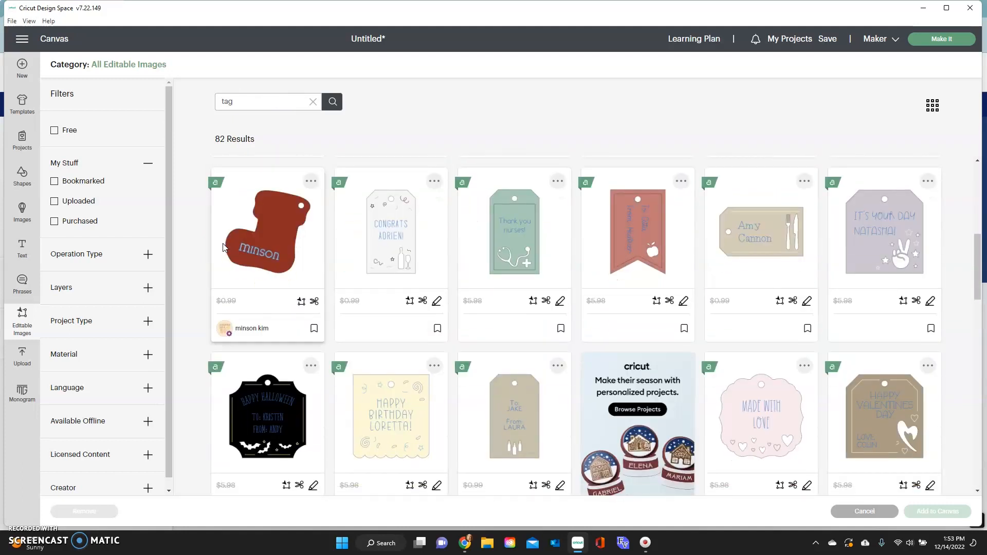
scroll(223, 248, "down", 5)
scroll(221, 247, "up", 1)
left_click(256, 368)
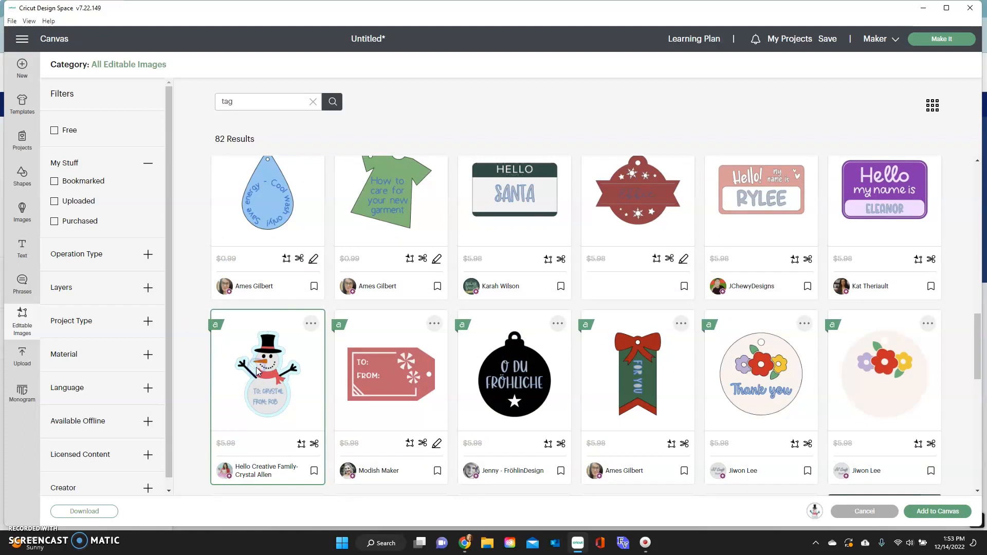
left_click(940, 512)
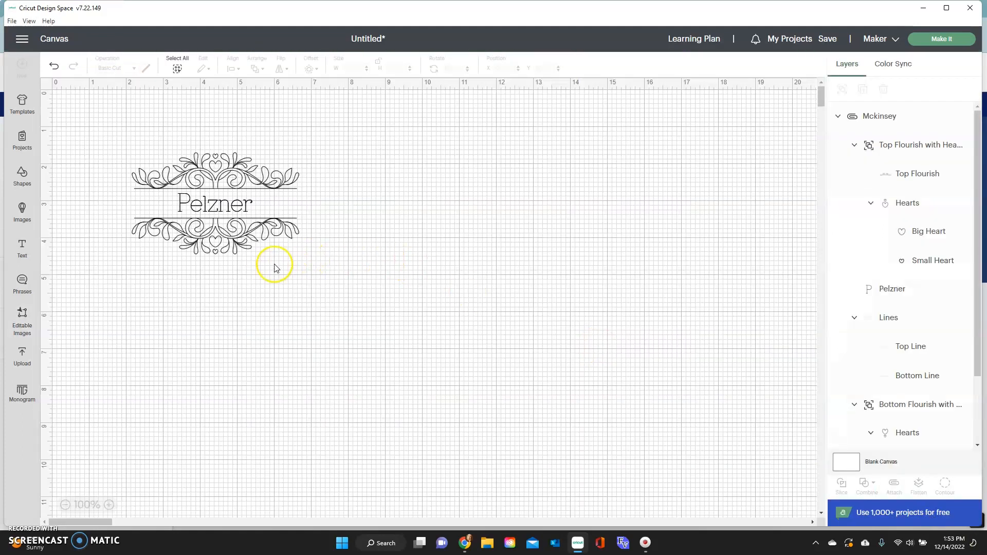
left_click_drag(561, 292, 500, 243)
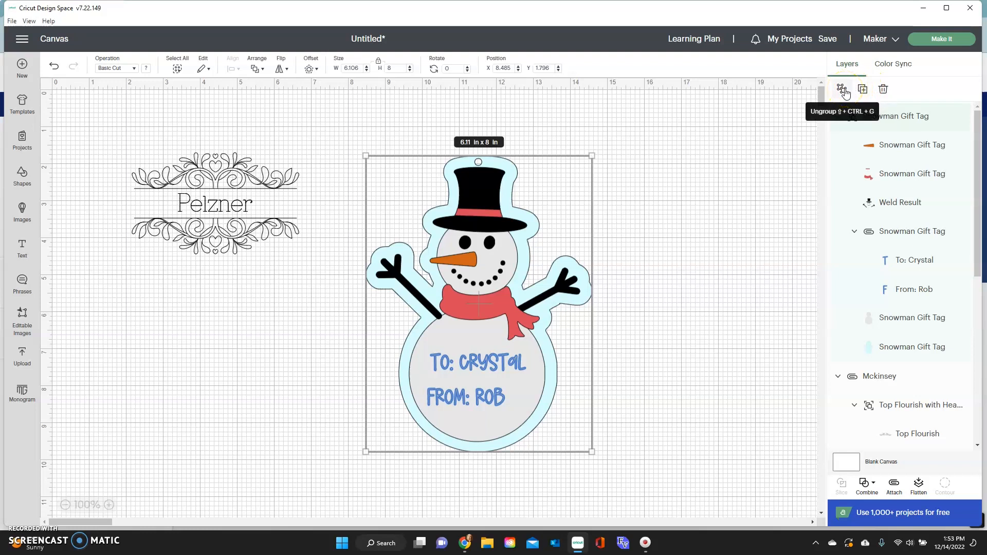
left_click(671, 300)
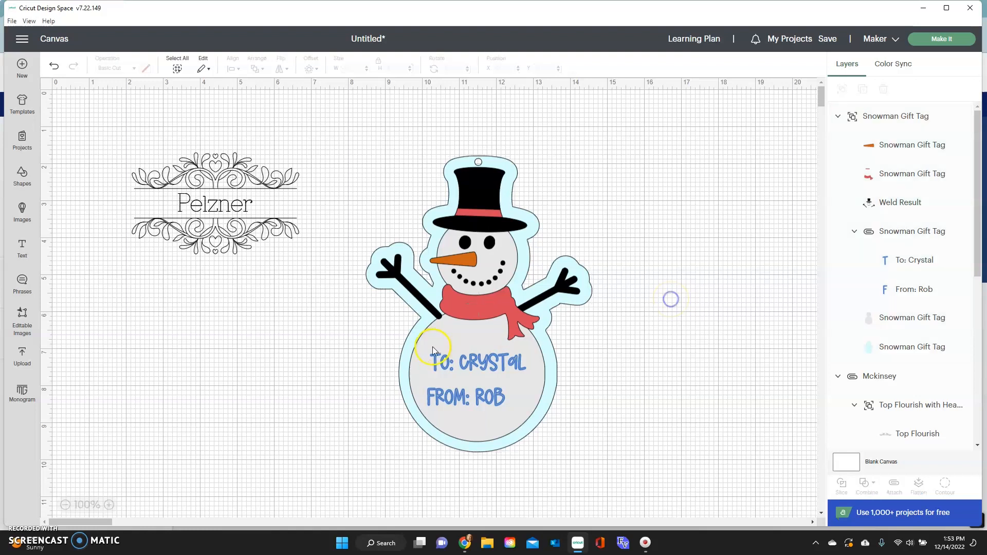
Replace the recipient's name after "To:" on the snowman gift tag with the new recipient's first name
double_click(483, 359)
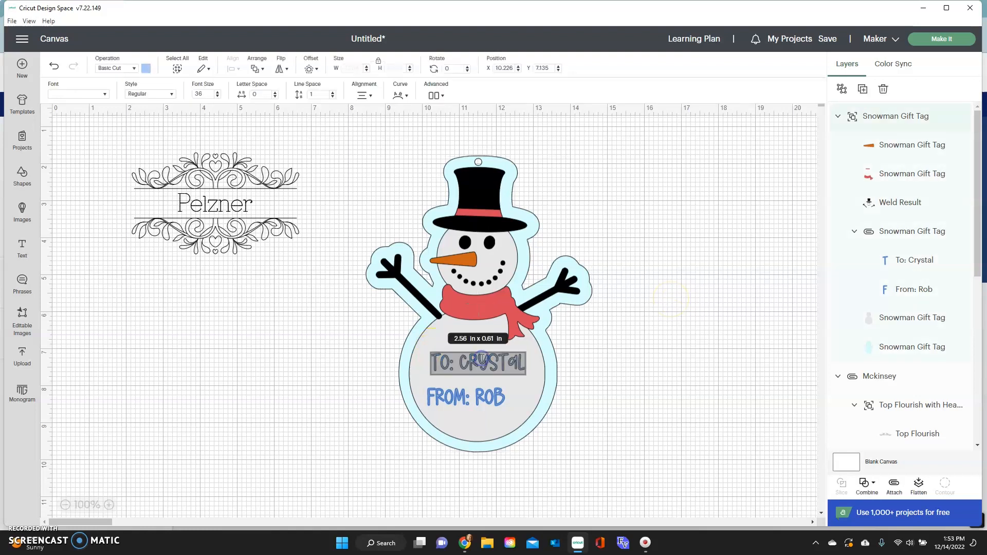
left_click(525, 364)
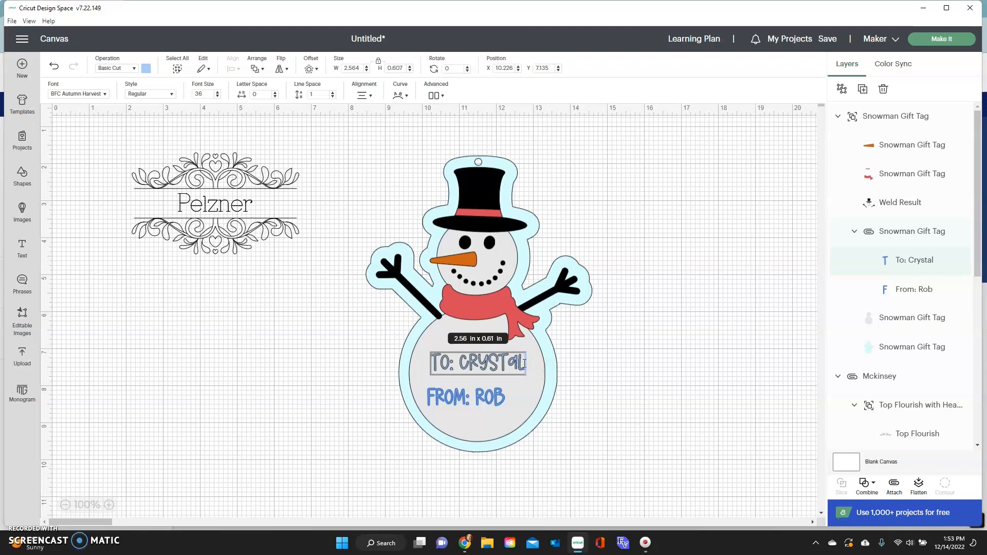
key("BackSpace")
key("BackSpace")
key("BackSpace")
key("BackSpace")
key("BackSpace")
key("BackSpace")
key("BackSpace")
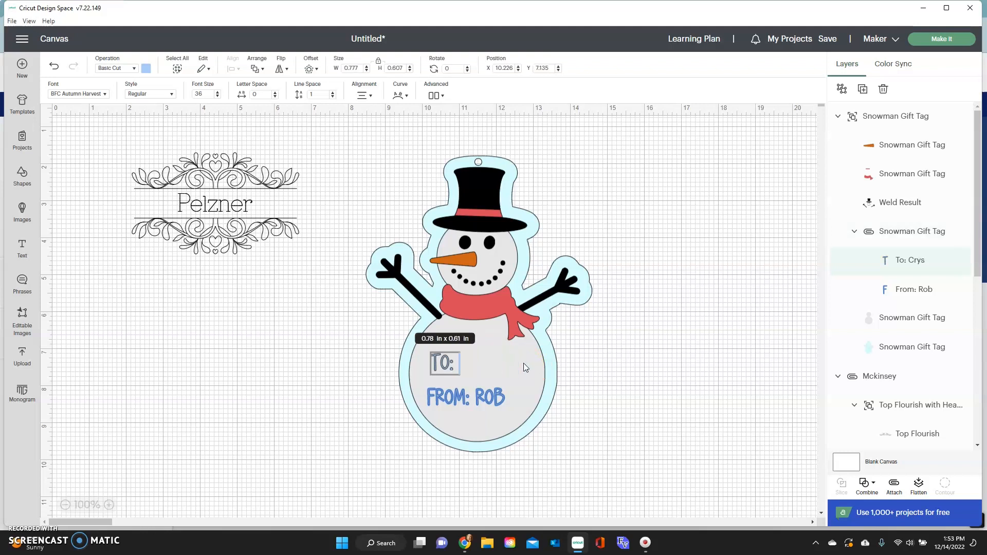
type("Amy")
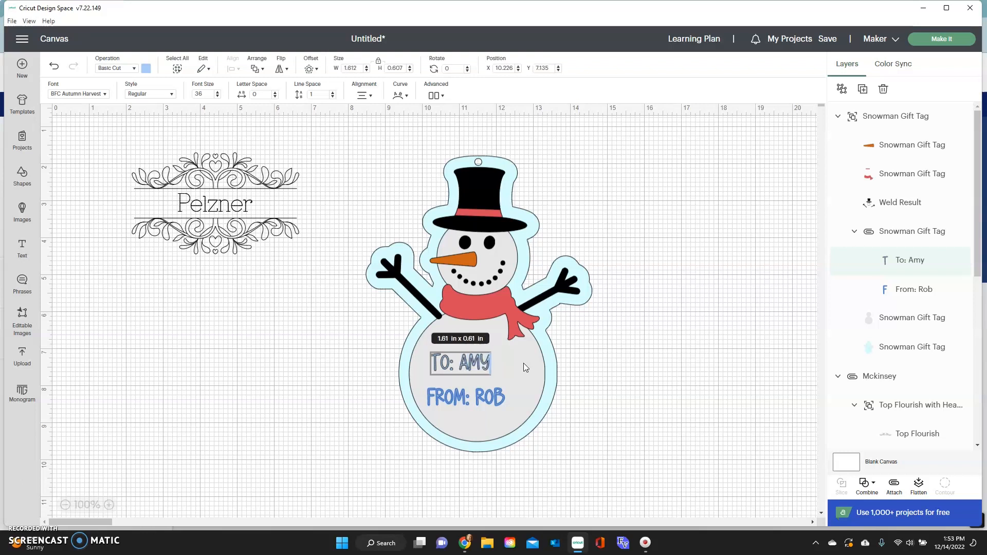
Set the snowman tag's "To:" line in the BFC Baking Soda font and enlarge it slightly
left_click(105, 96)
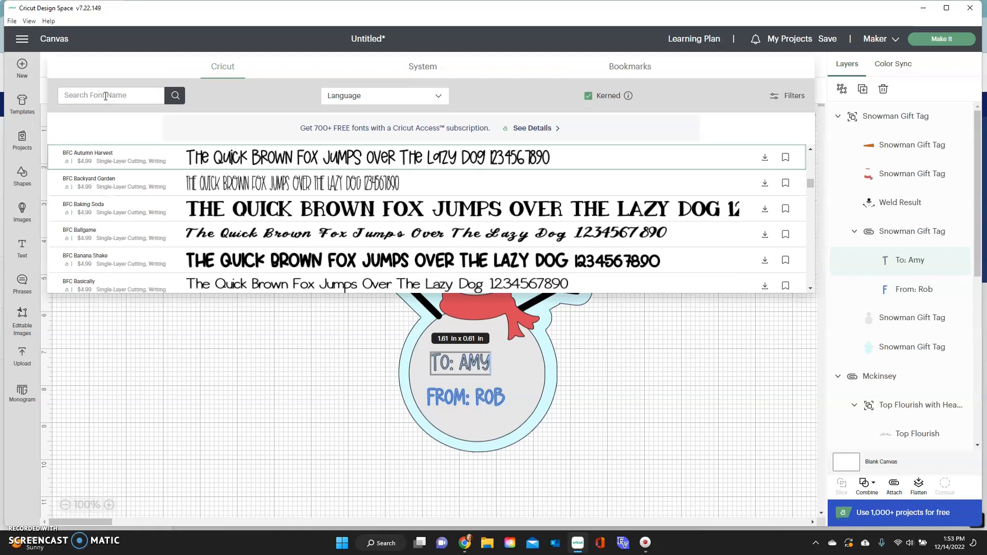
left_click(200, 209)
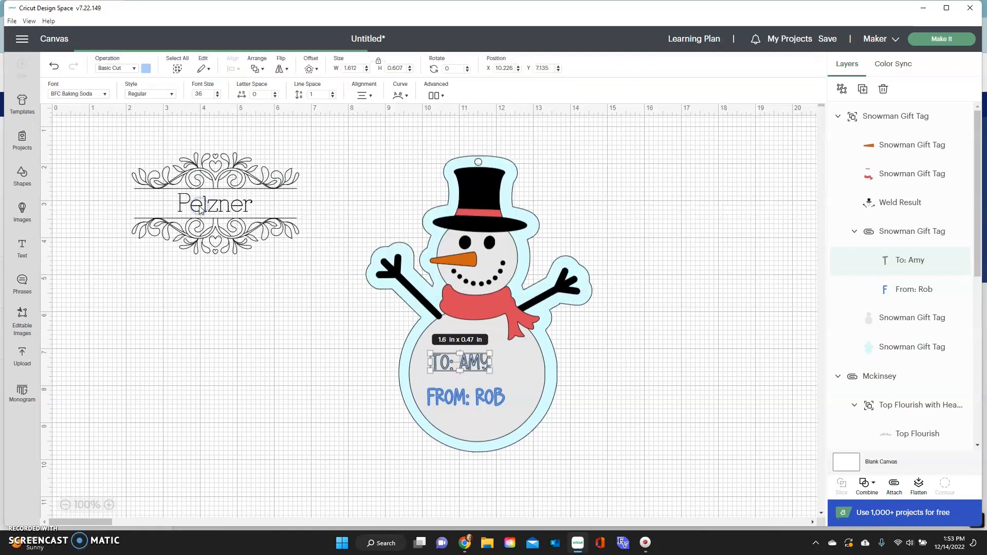
left_click_drag(491, 370, 492, 378)
Replace the text of the sender line on the snowman gift tag with "From: Mom"
double_click(497, 400)
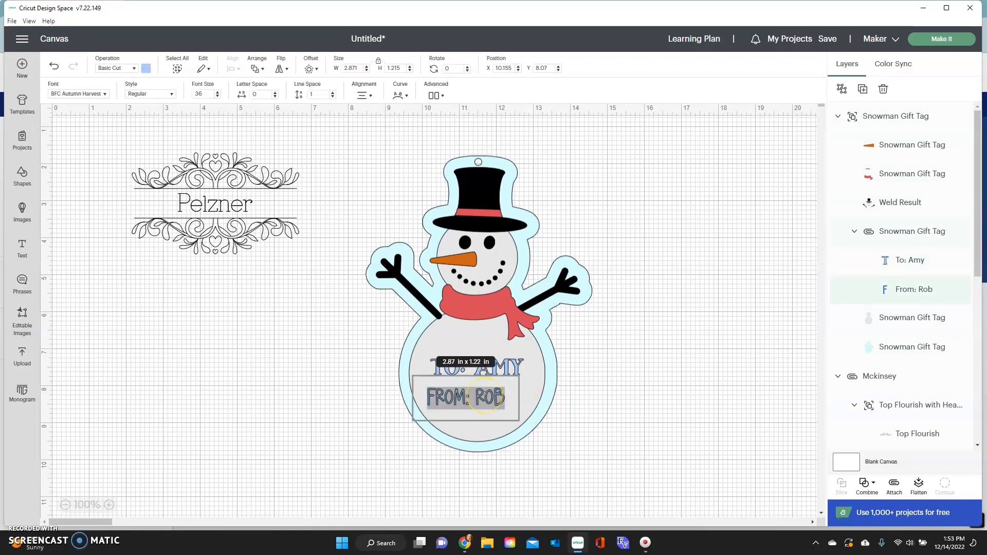
type("From:")
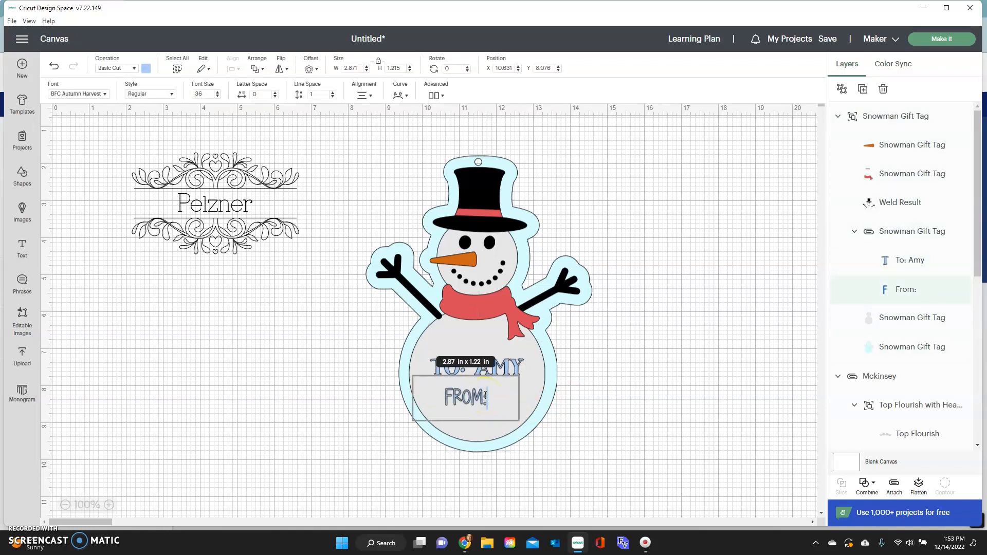
type(" Mom")
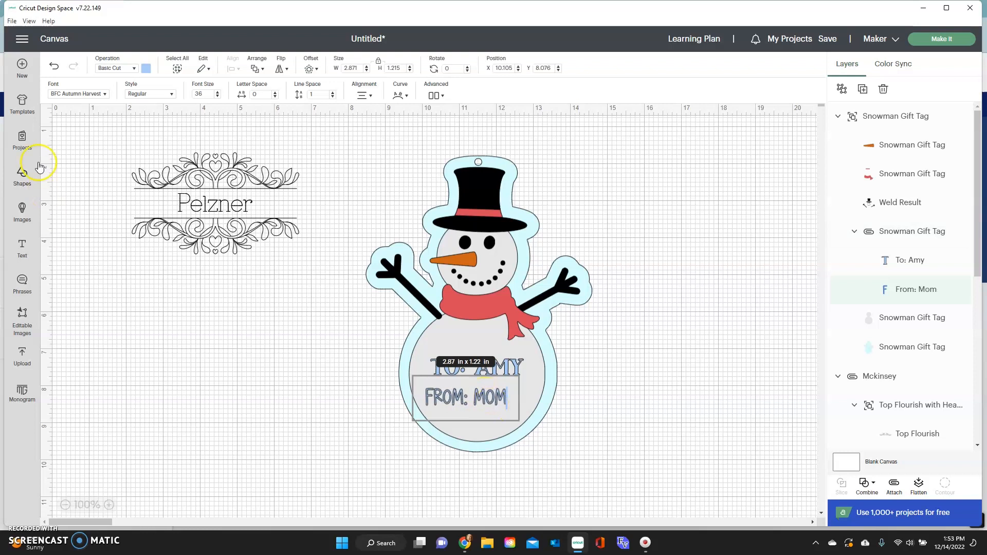
Set the "From: Mom" line in the BFC Ballgame font and enlarge it to about 3.46 by 1.46 in
left_click(95, 94)
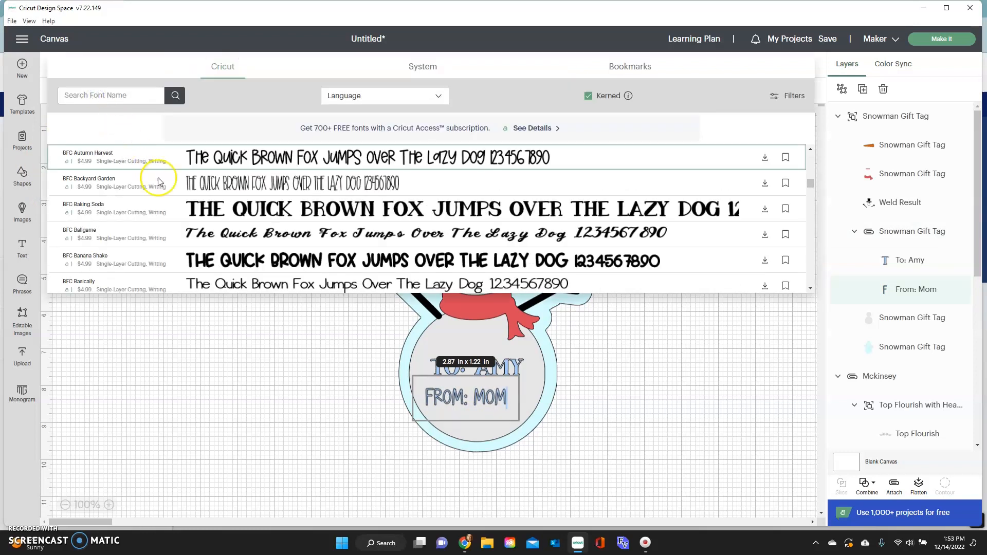
left_click(196, 234)
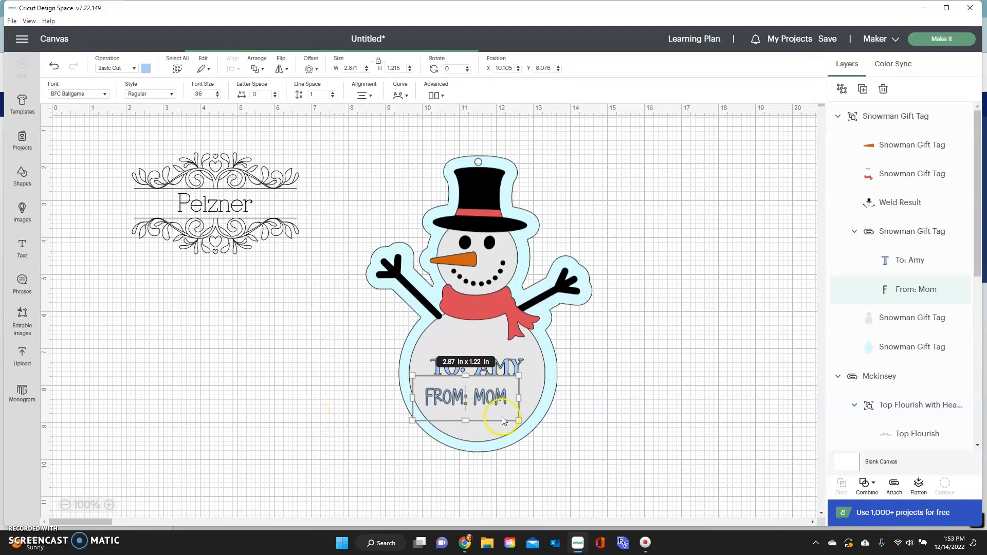
left_click_drag(519, 417, 535, 423)
left_click(531, 390)
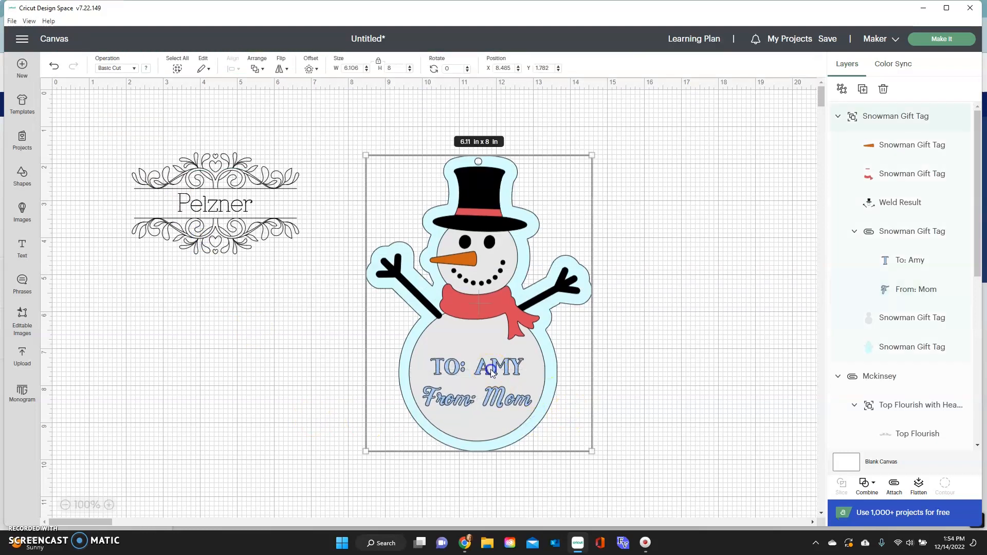
left_click(635, 358)
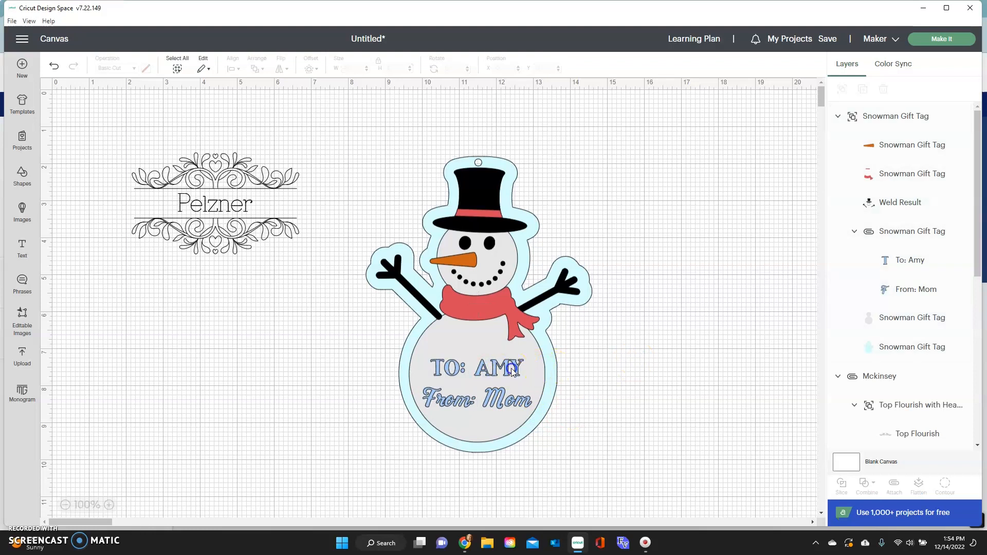
left_click(513, 372)
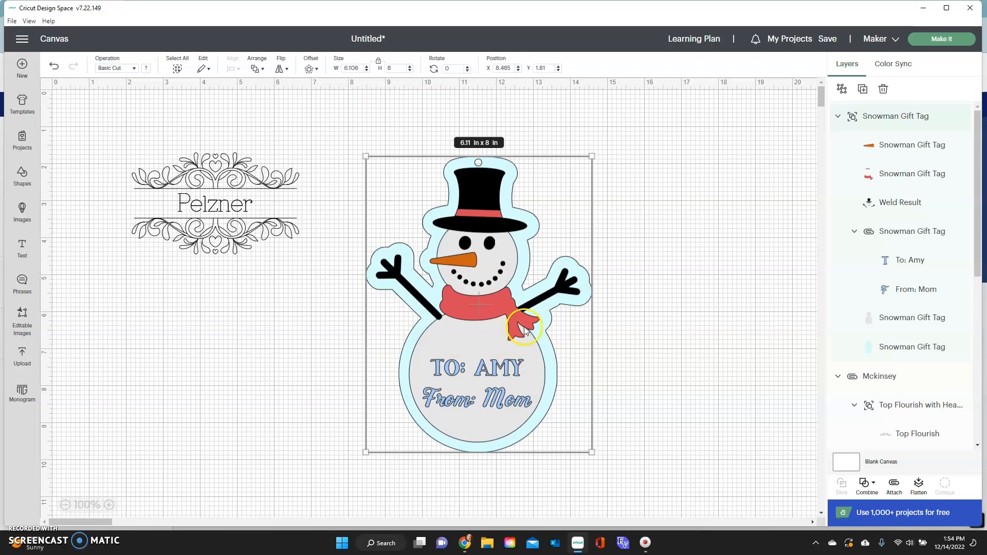
left_click(666, 340)
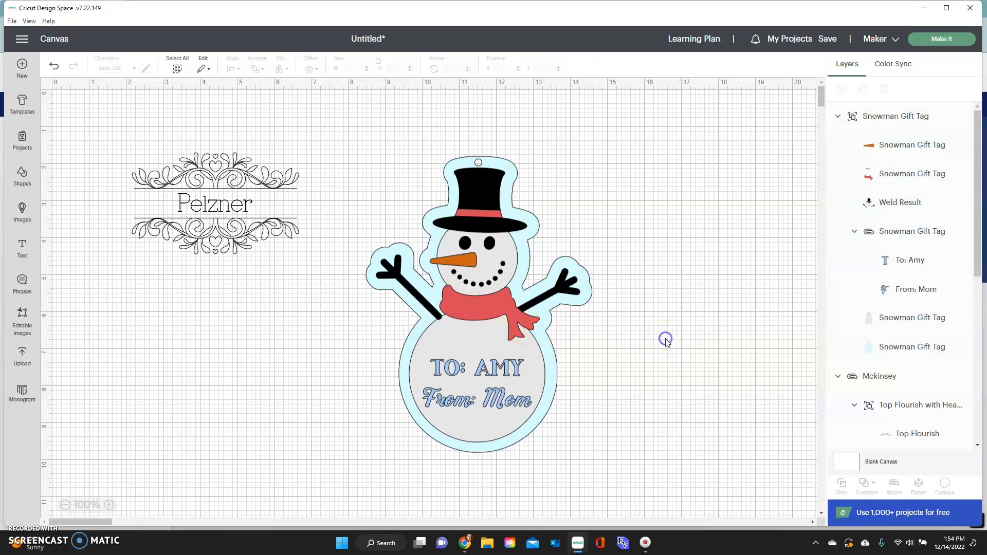
left_click(495, 404)
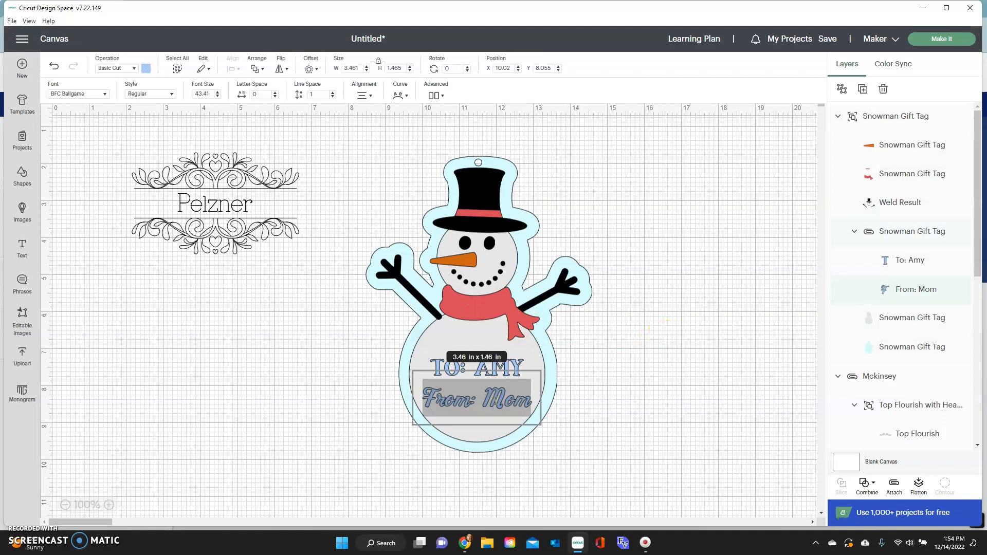
left_click(546, 405)
double_click(504, 403)
left_click(504, 403)
left_click(604, 375)
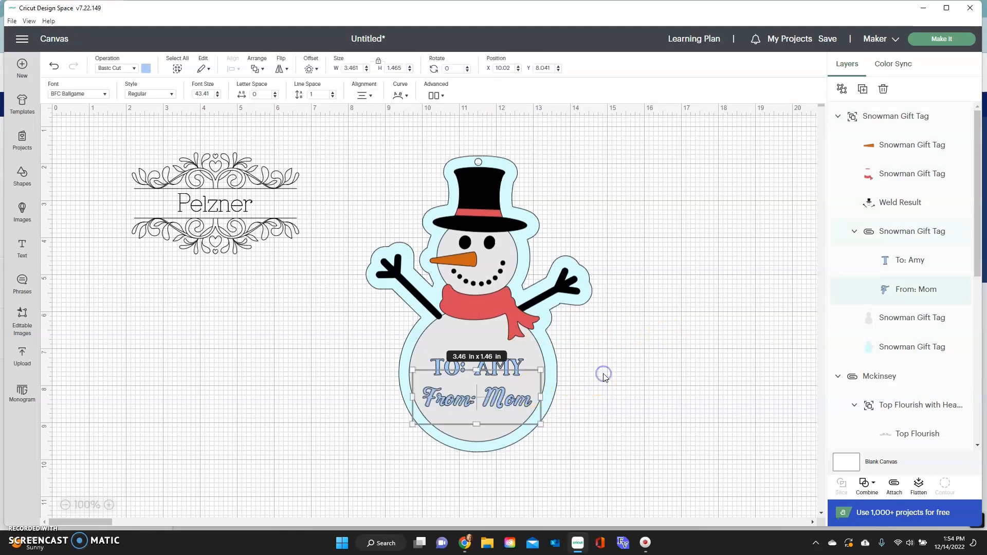
Ungroup the snowman gift tag into separate layers and undo the last change made to them
left_click(492, 374)
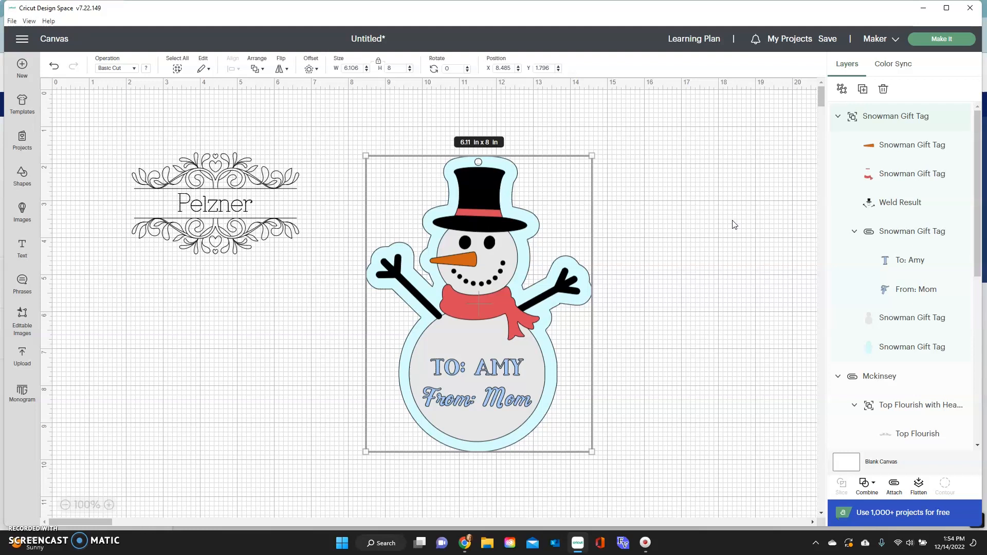
key("ctrl+z")
left_click(439, 377)
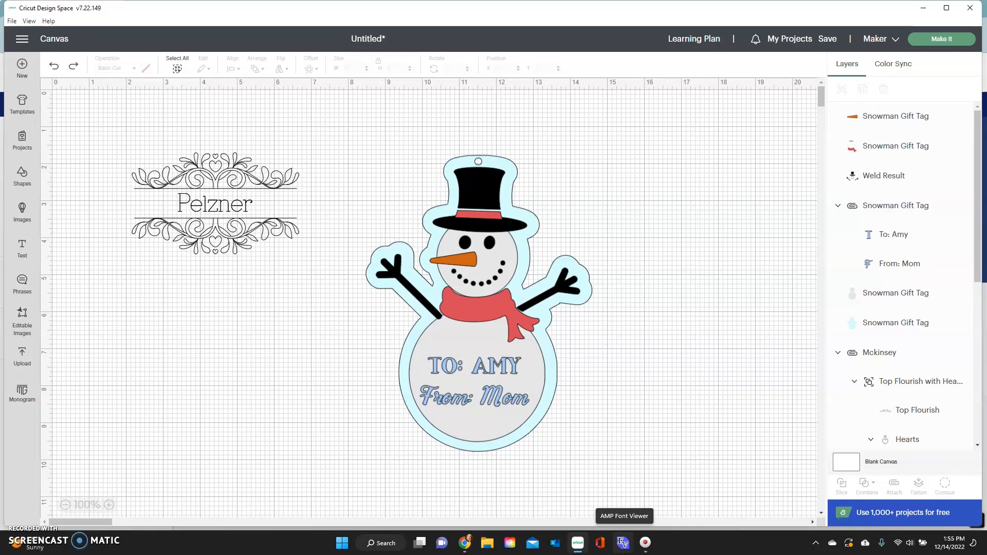
left_click(646, 546)
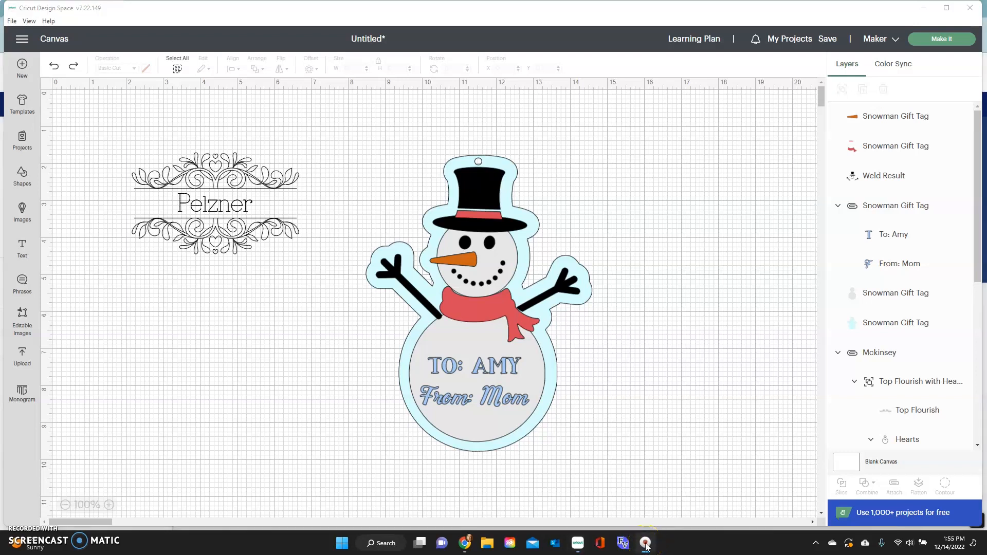